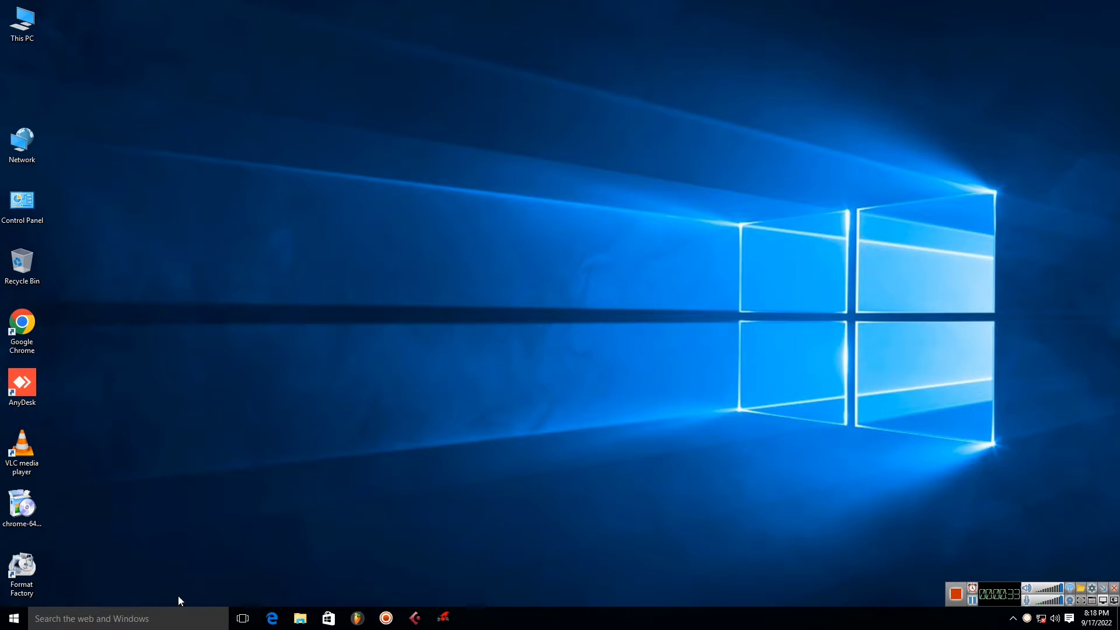
Launch Disk Cleanup by running the command cleanmgr from the Run dialog.
click(66, 616)
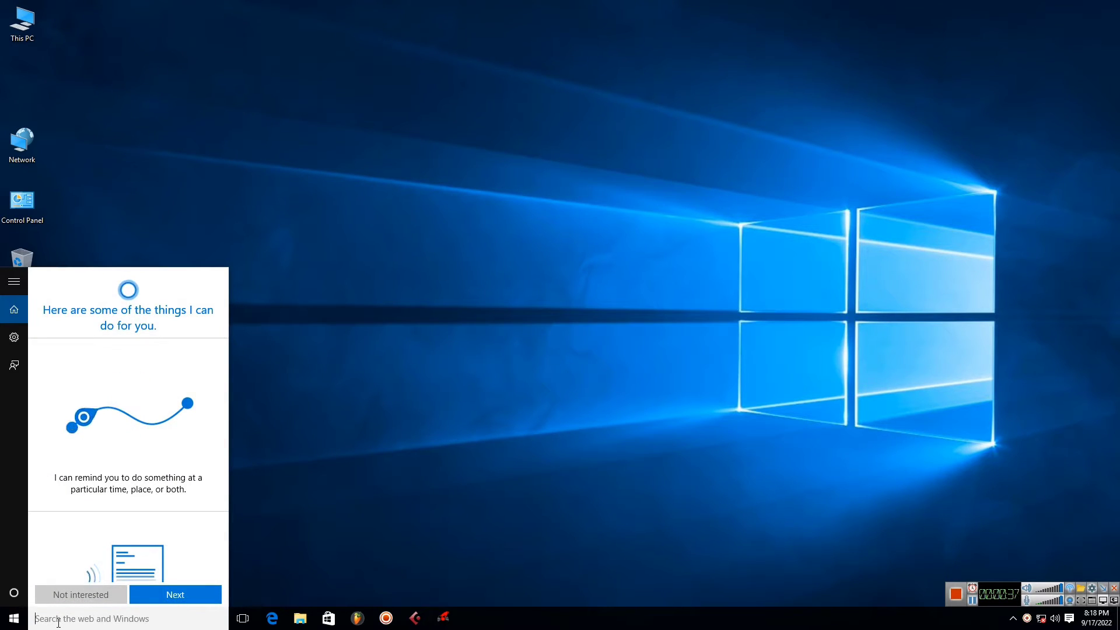
text(run)
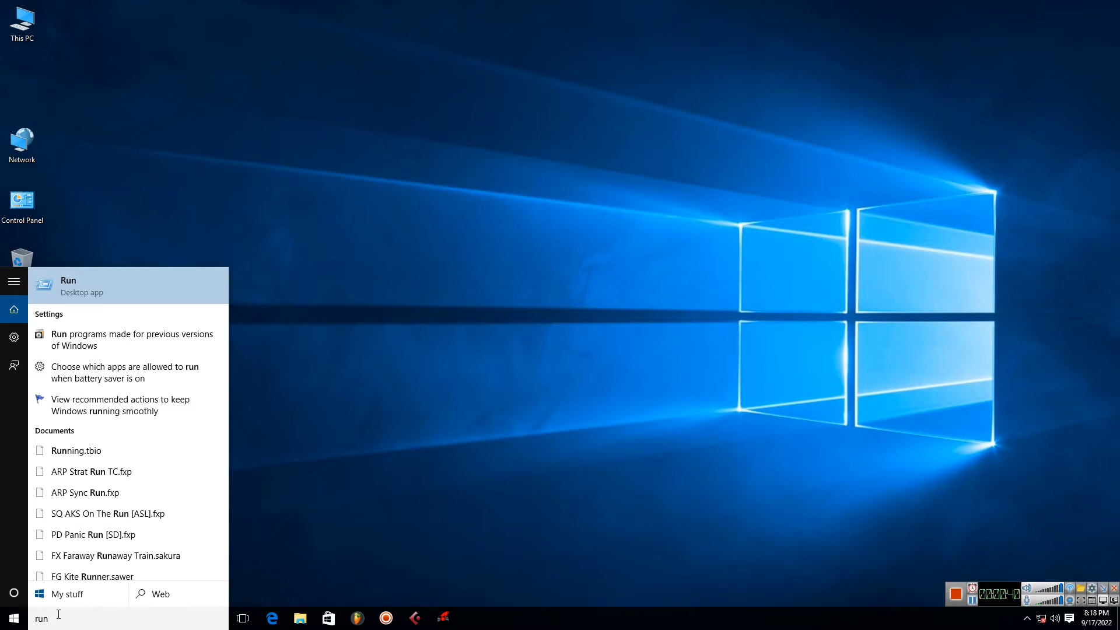
key(Return)
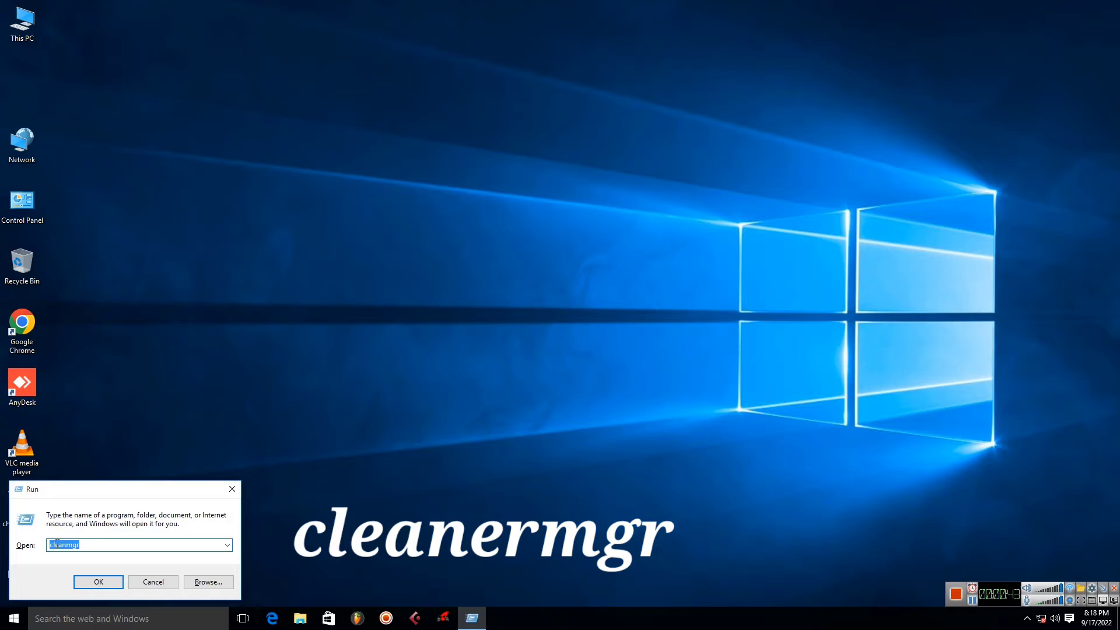
click(94, 545)
click(98, 582)
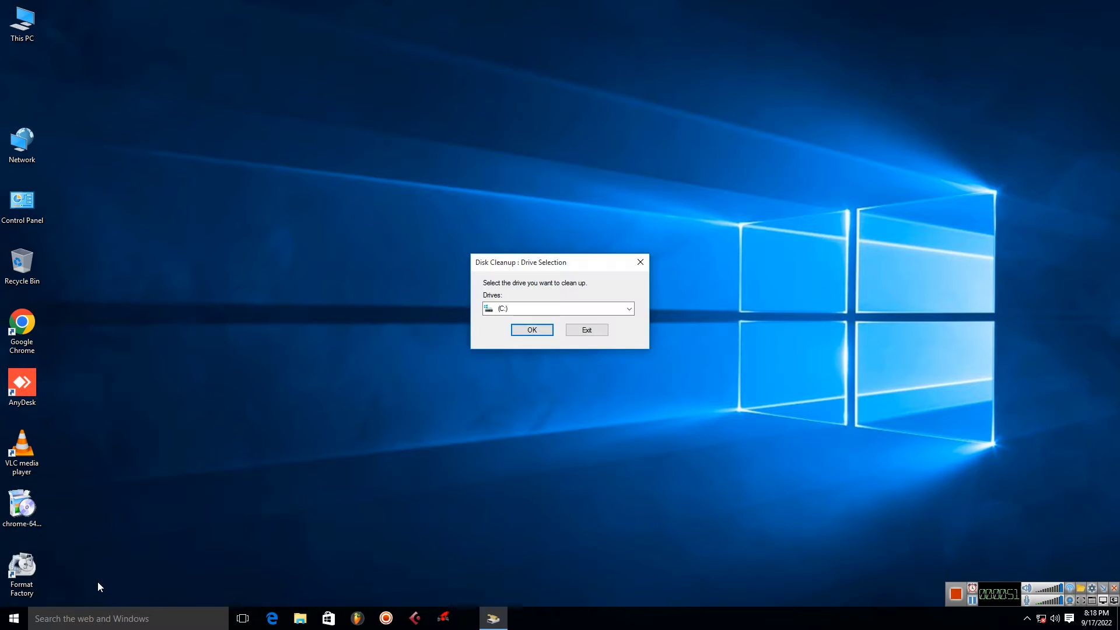
Choose drive C: as the drive to clean up and start its scan.
click(516, 312)
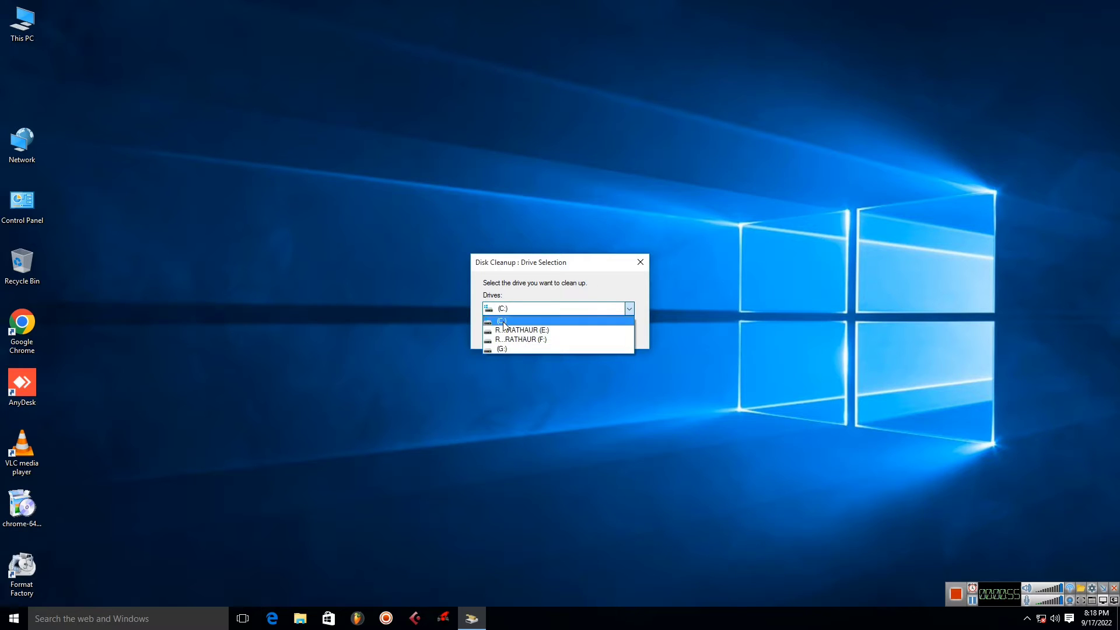
click(505, 322)
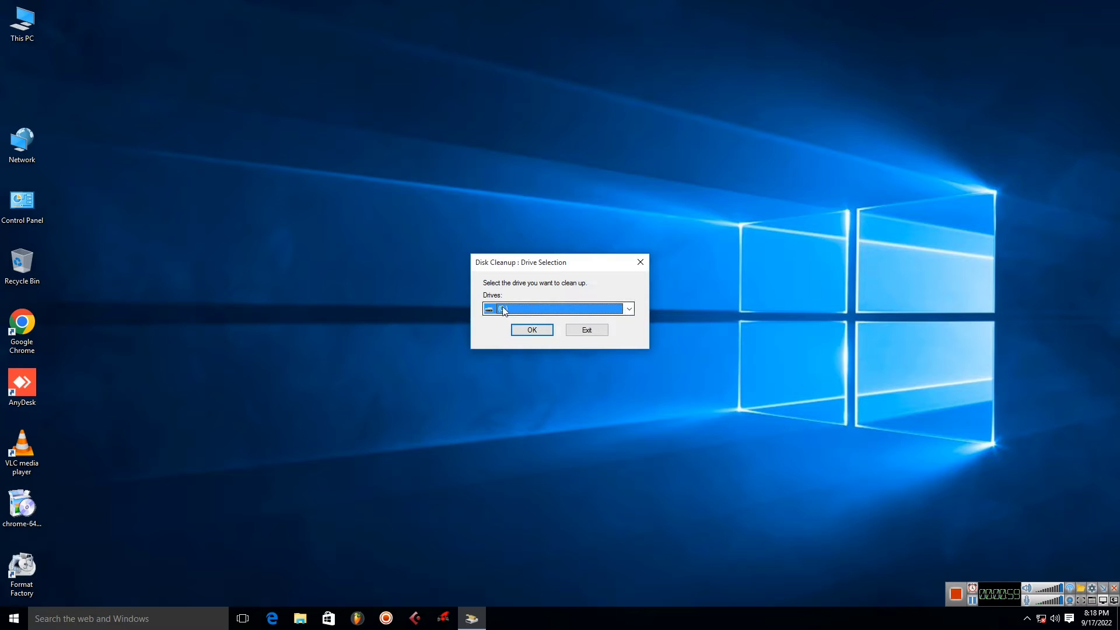
click(525, 331)
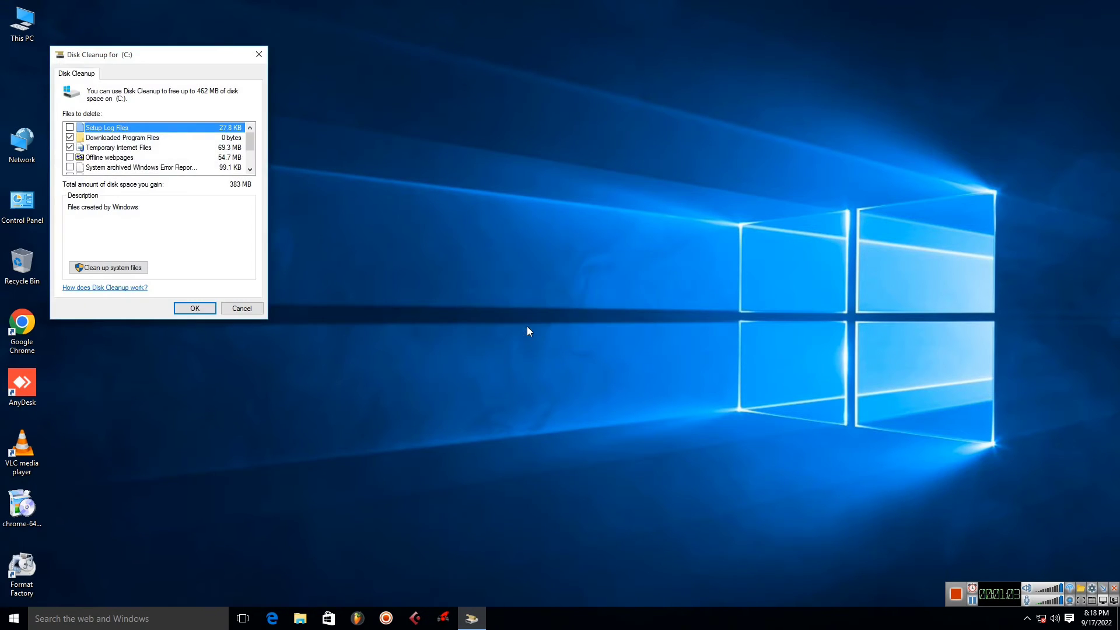
Mark Setup Log Files and Temporary files for deletion in addition to the preselected items, and permanently delete the marked files.
click(70, 127)
scroll(93, 164, down, 2)
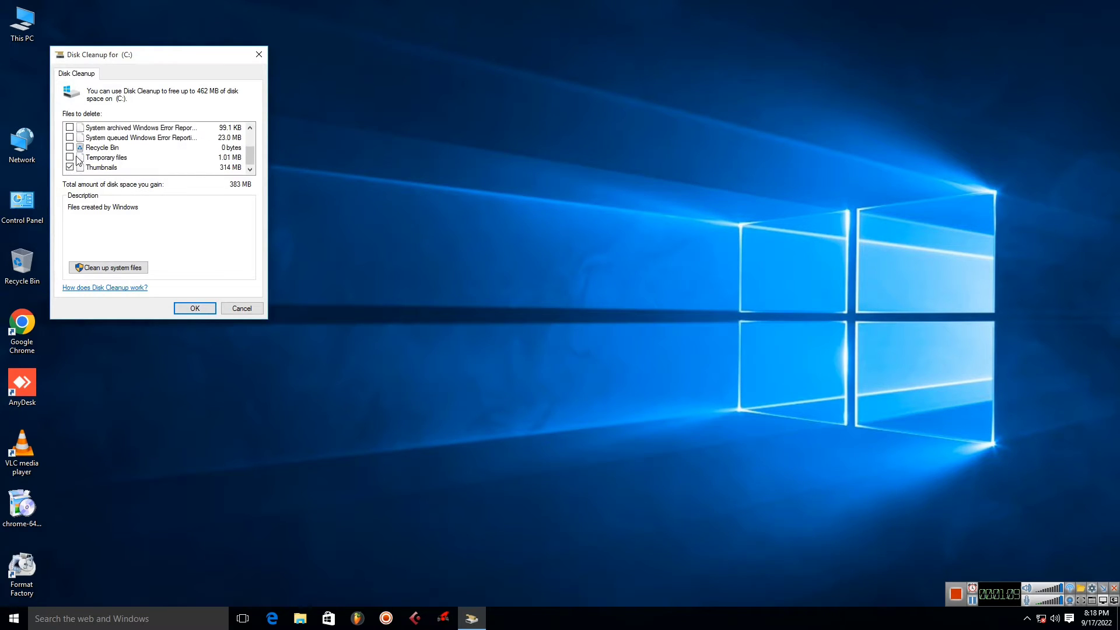
click(70, 157)
click(196, 309)
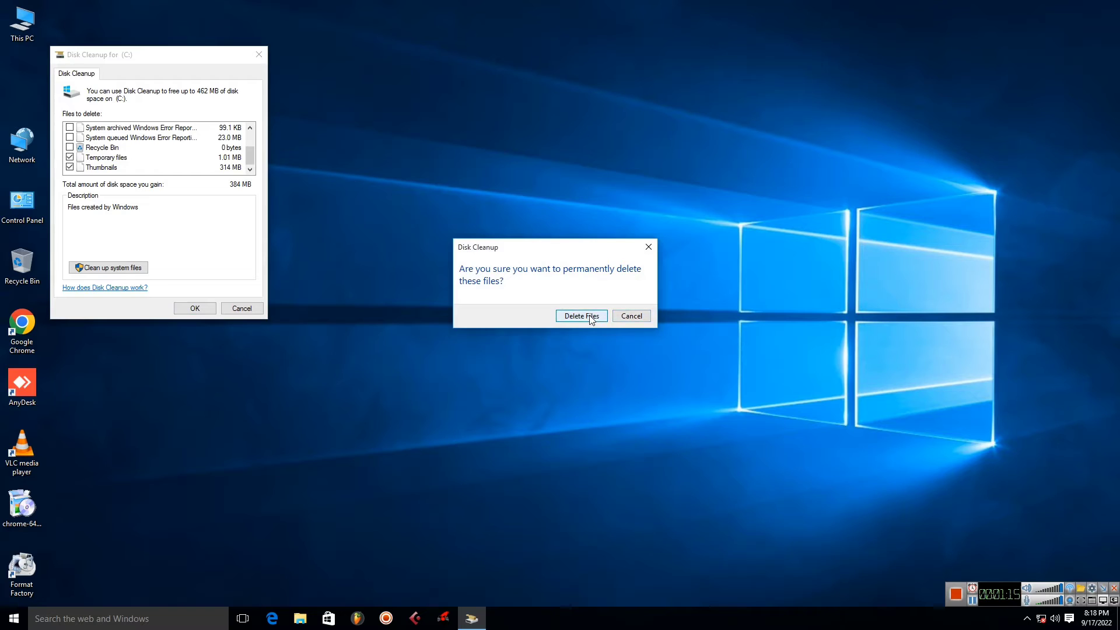
click(588, 317)
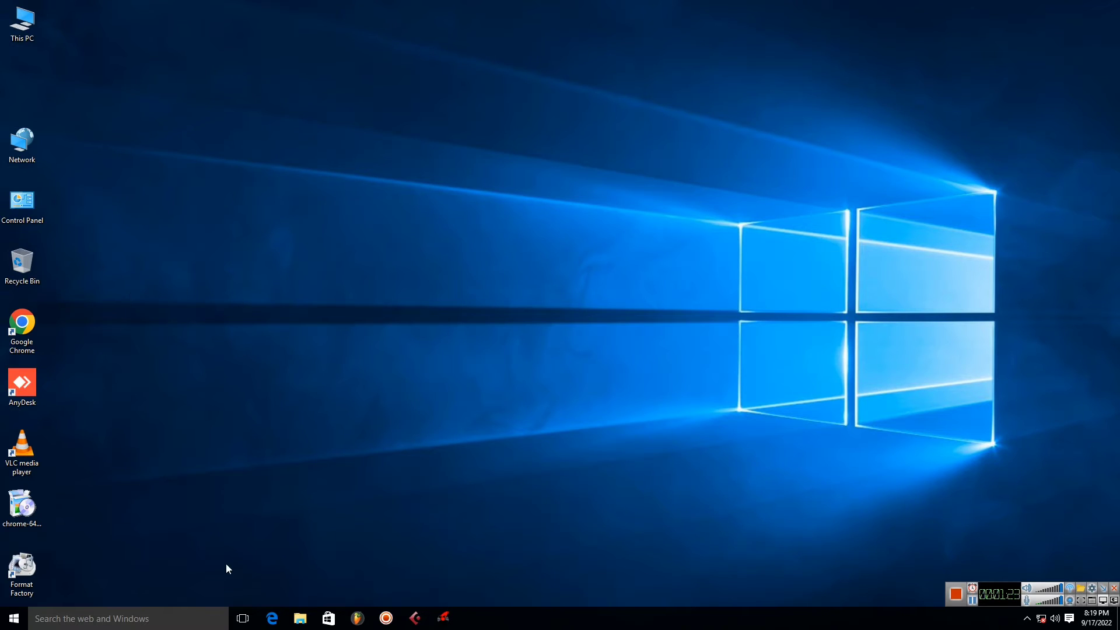
Open the Windows Prefetch folder by running prefetch from the Run dialog.
click(63, 615)
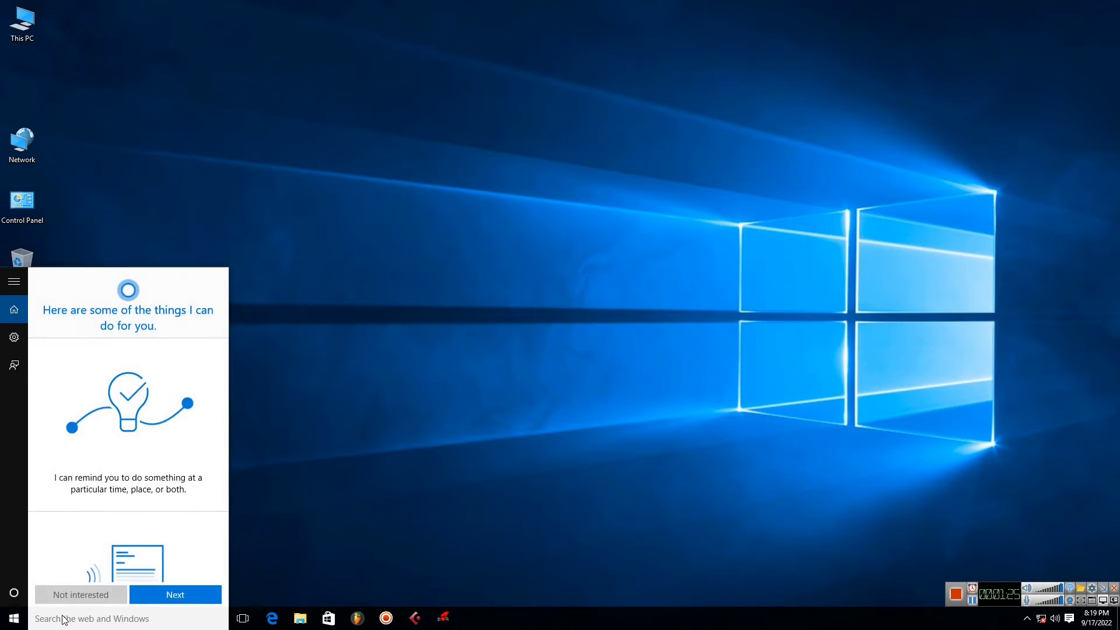
text(run)
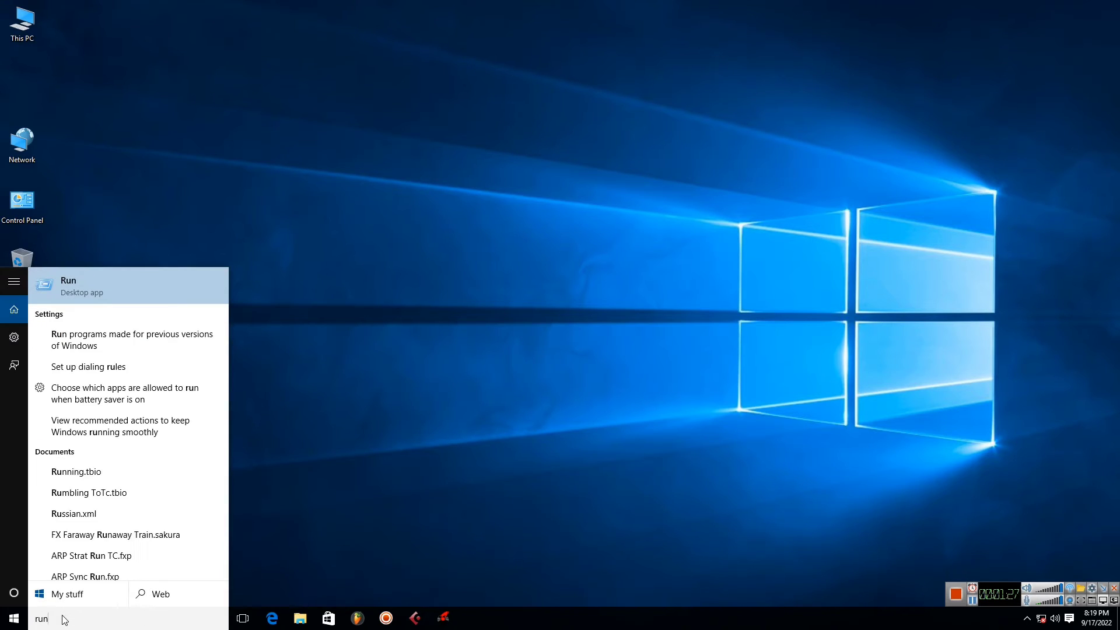
key(Return)
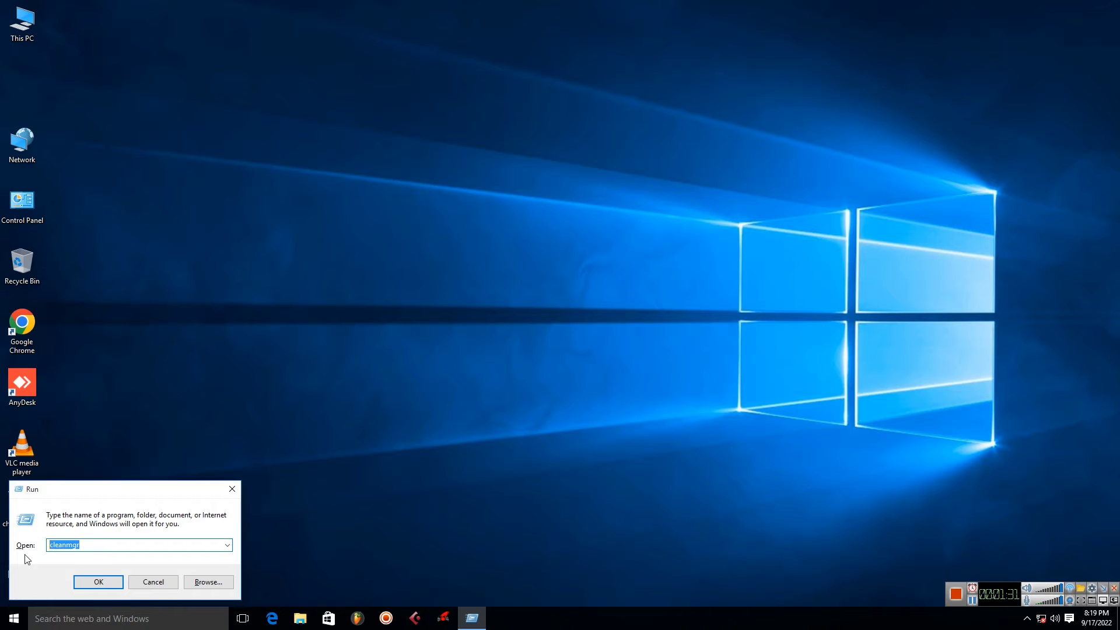
text(prefe)
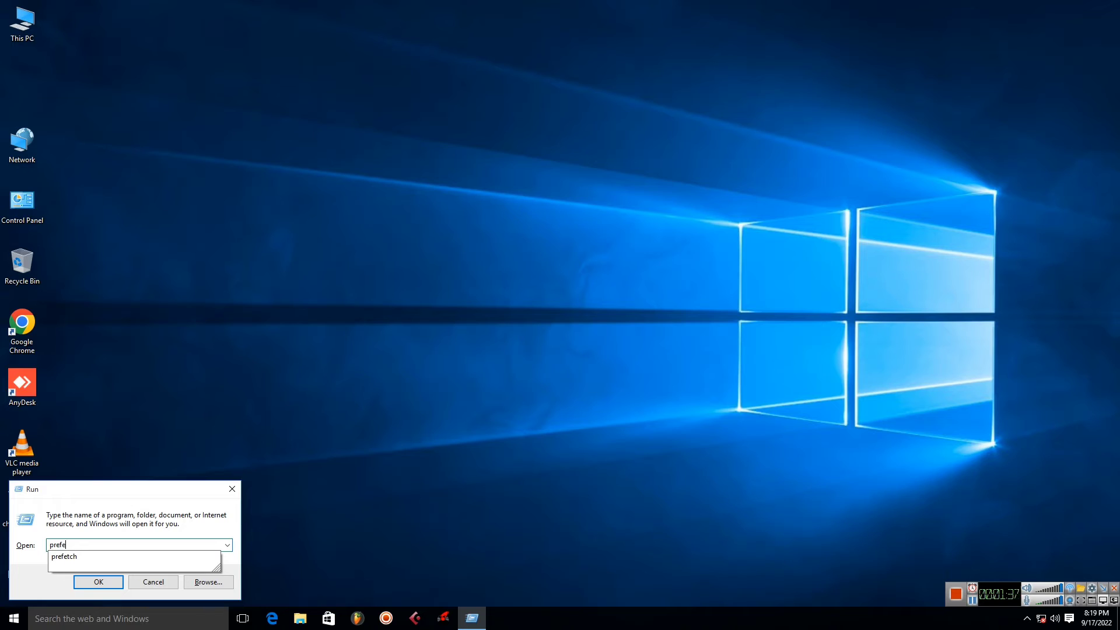
text(th)
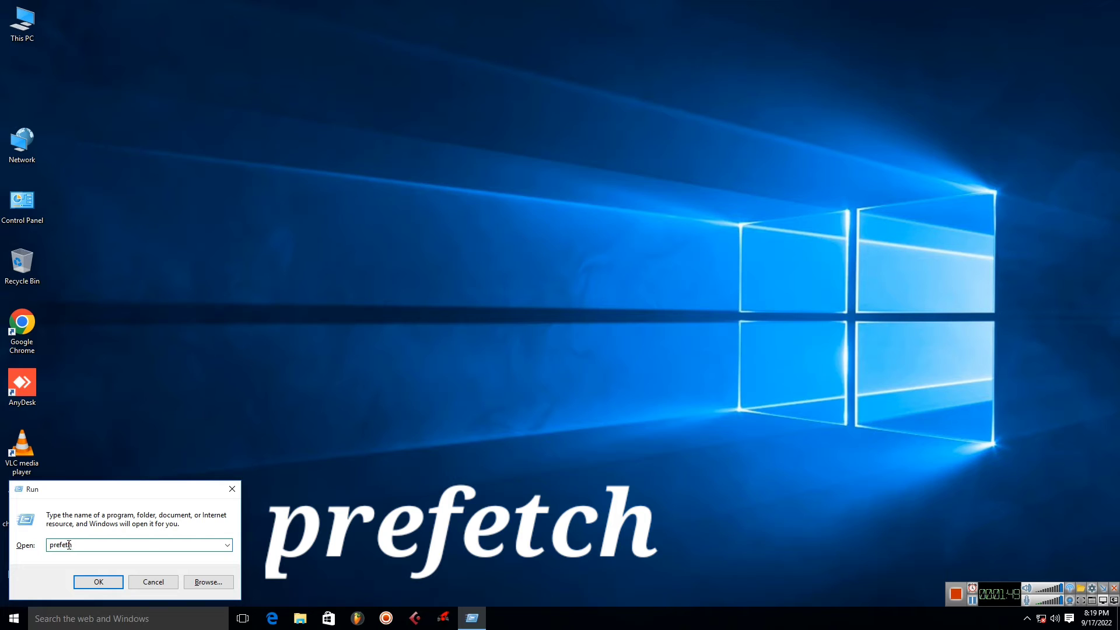
text(c)
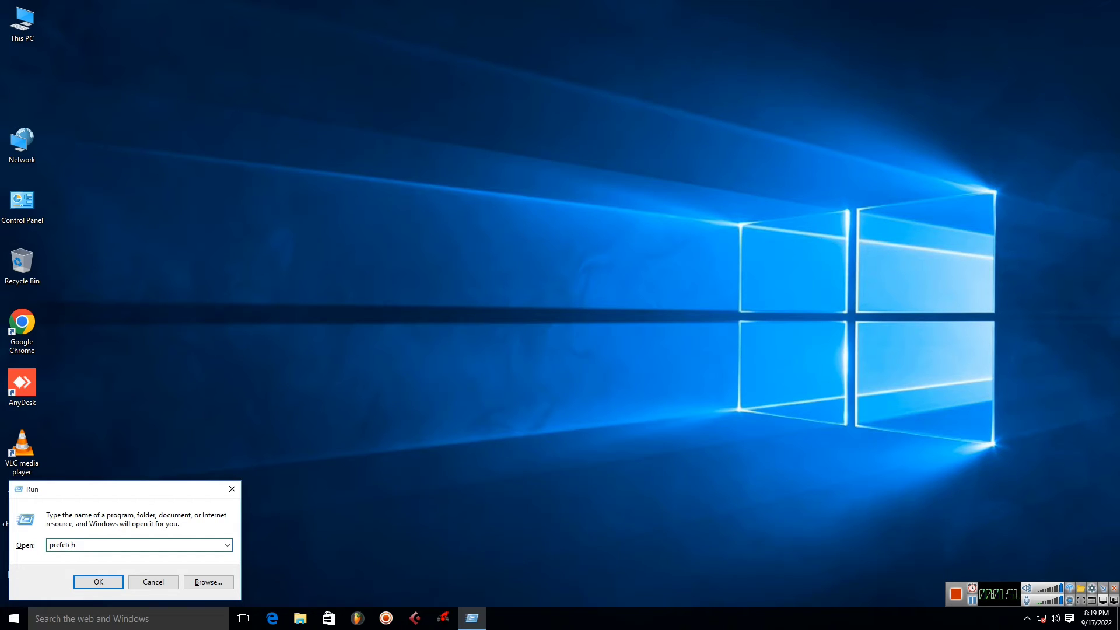
click(101, 546)
click(94, 582)
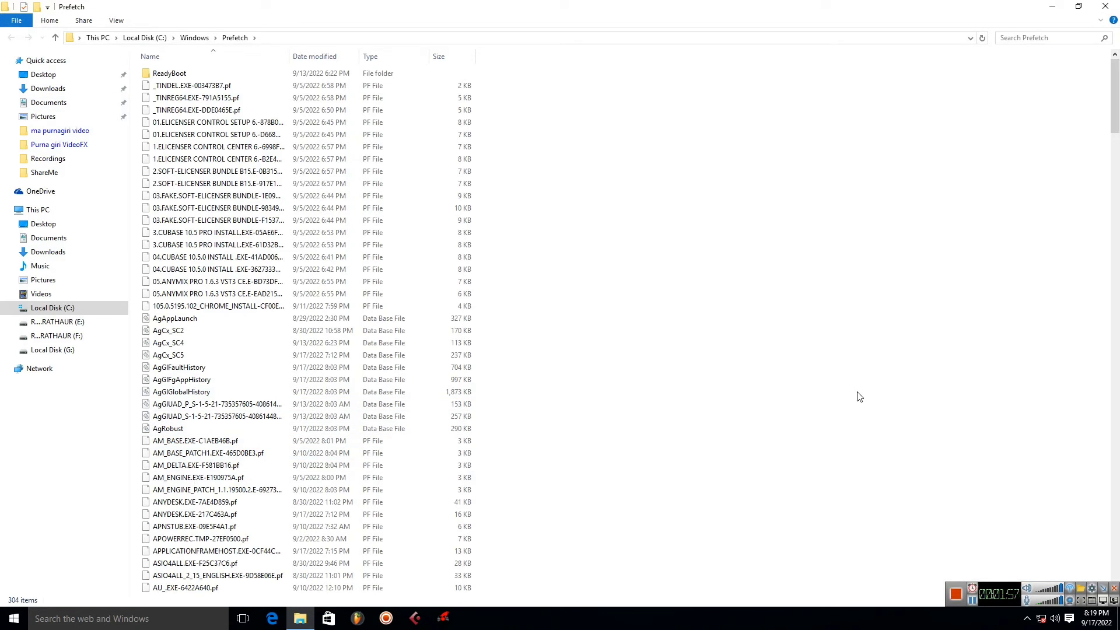
Delete all items in the Prefetch folder, skipping every file that is in use, and close the folder.
key(ctrl+a)
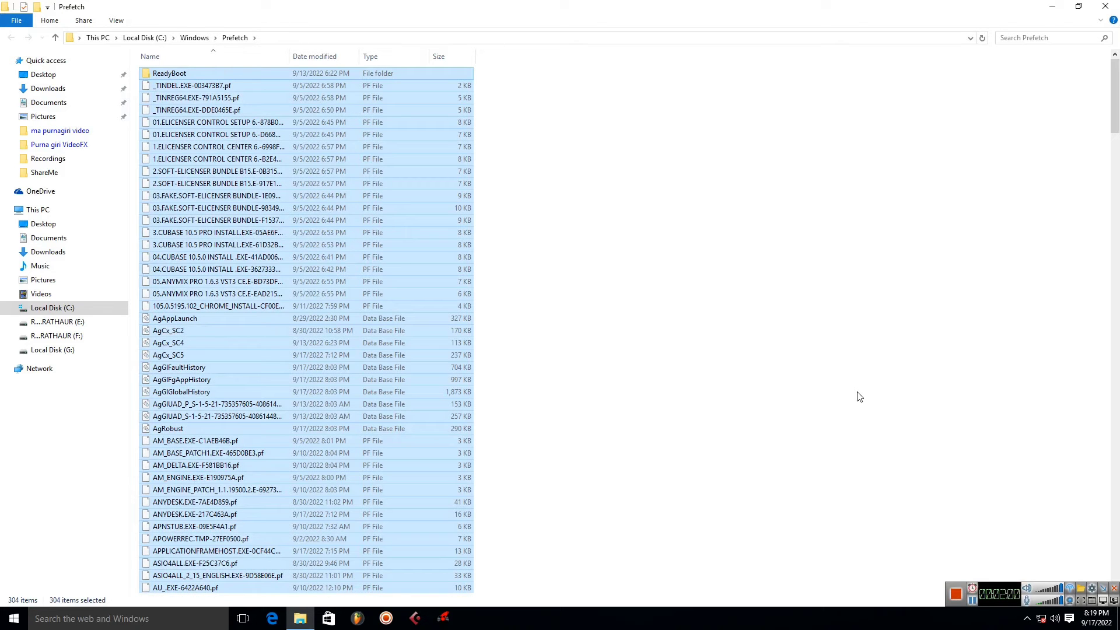
key(Delete)
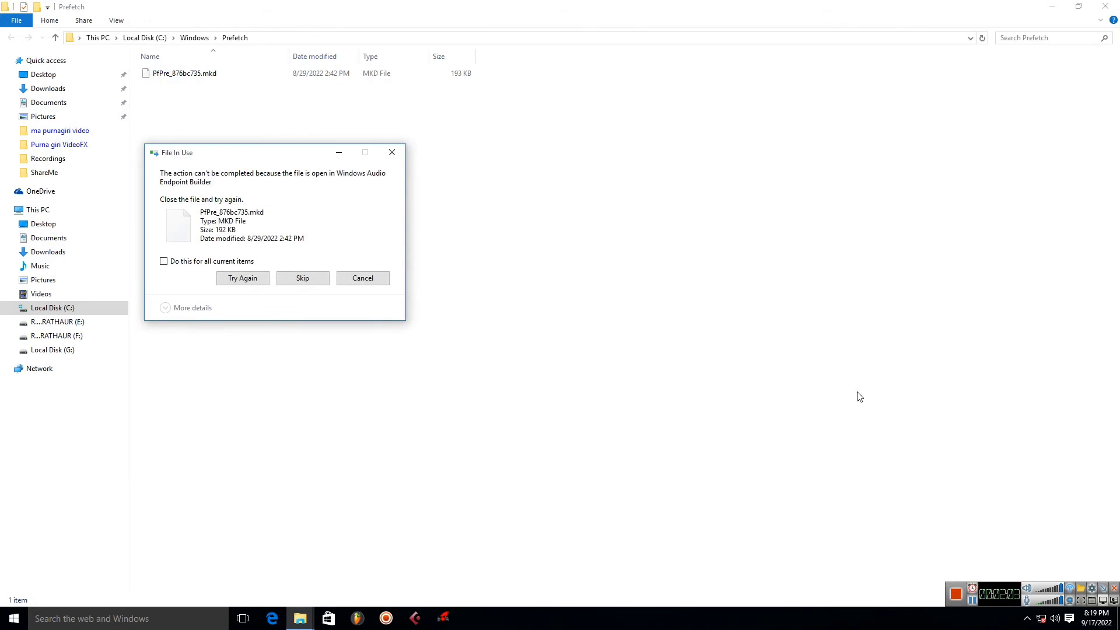
click(175, 261)
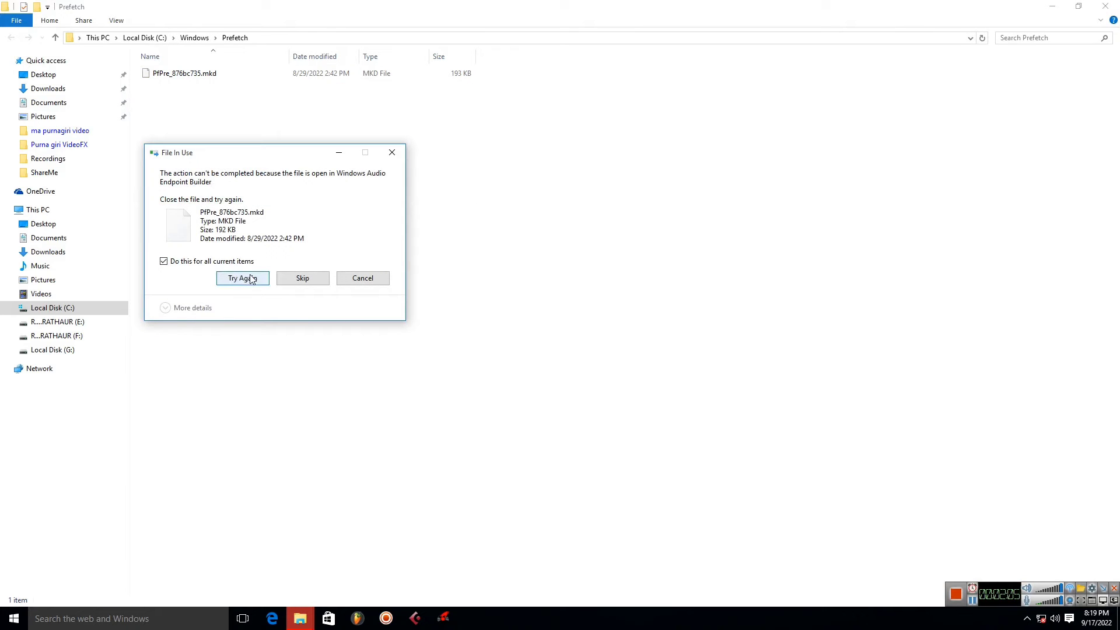
click(314, 289)
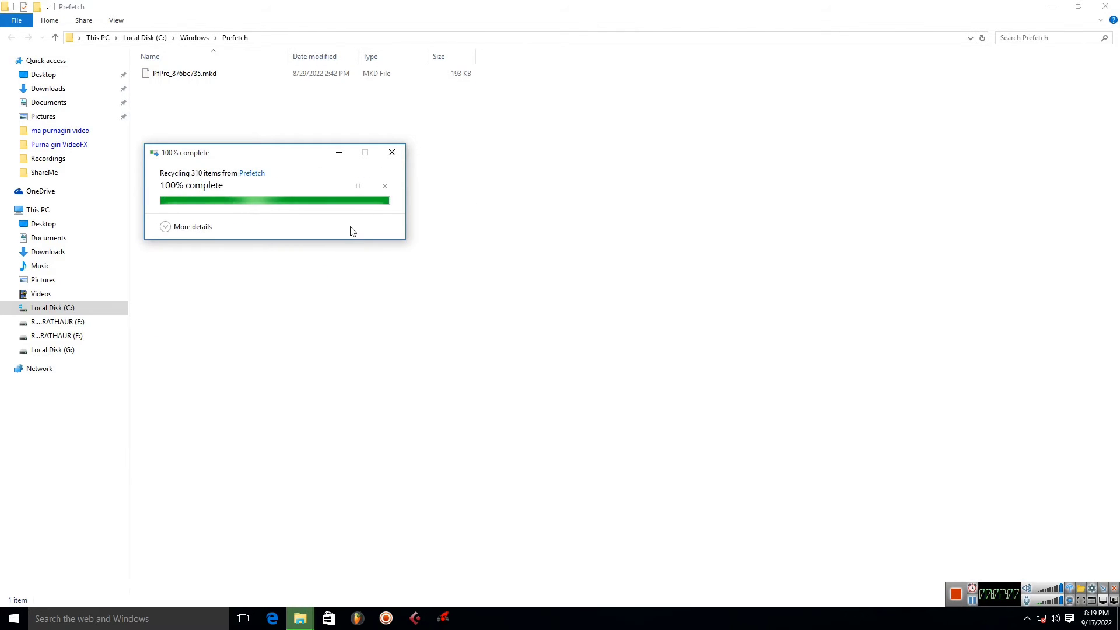
click(1105, 6)
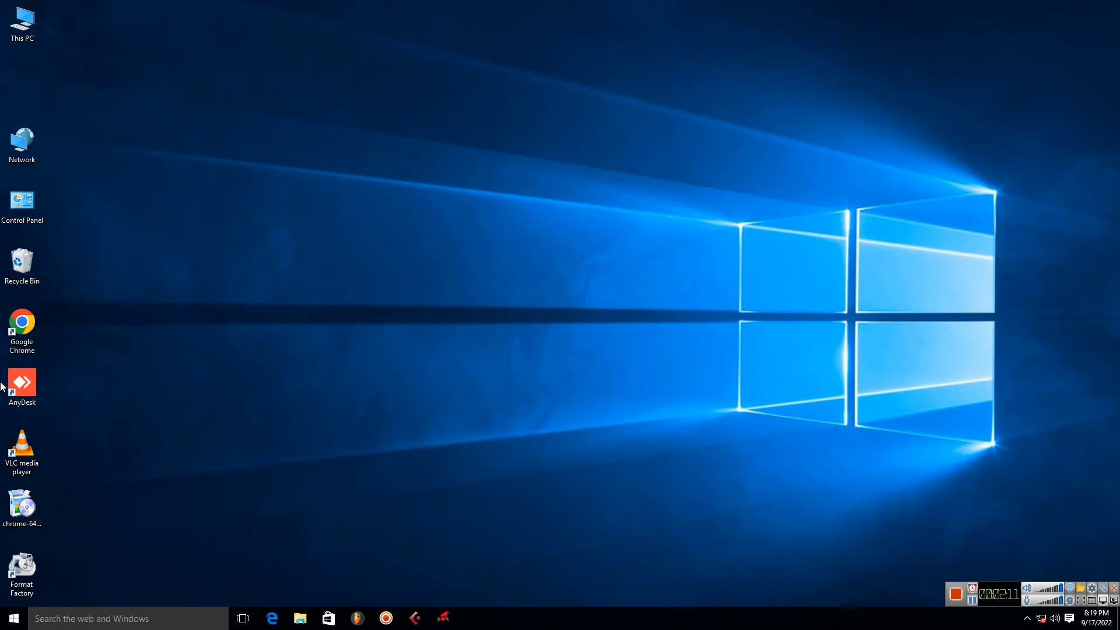
Open the user's Temp folder by running %temp% from the Run dialog.
click(71, 616)
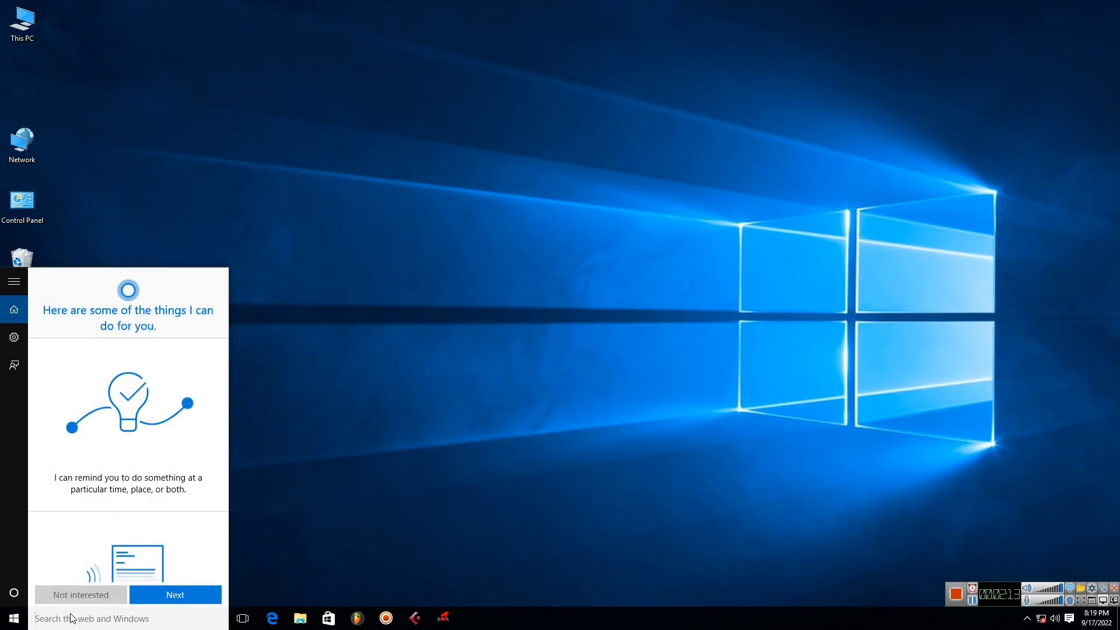
text(run)
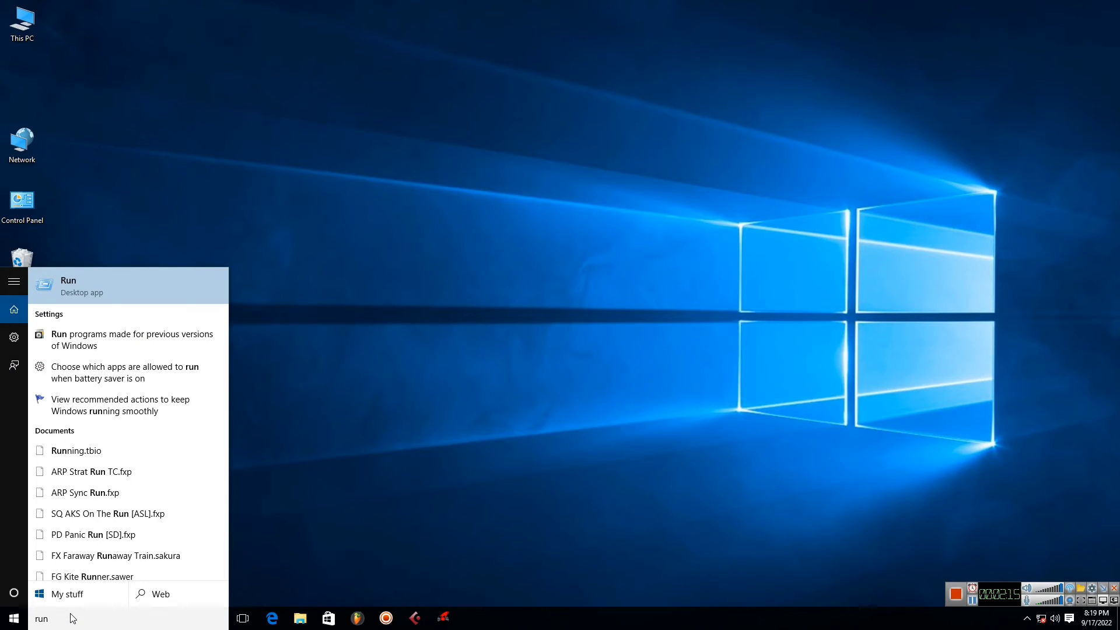
key(Return)
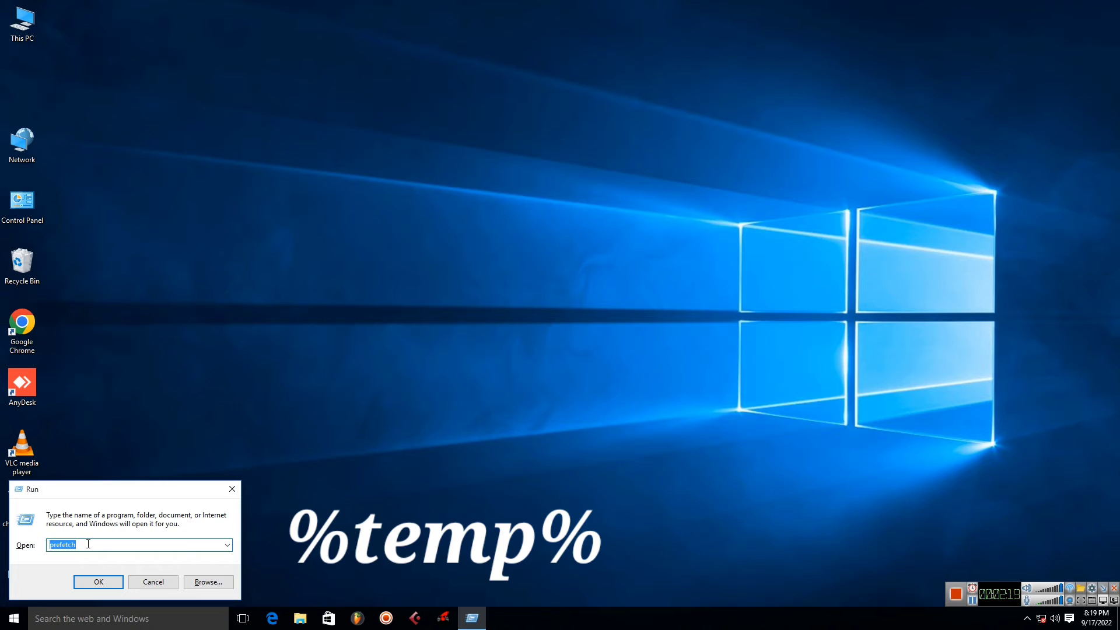
text(%temp%)
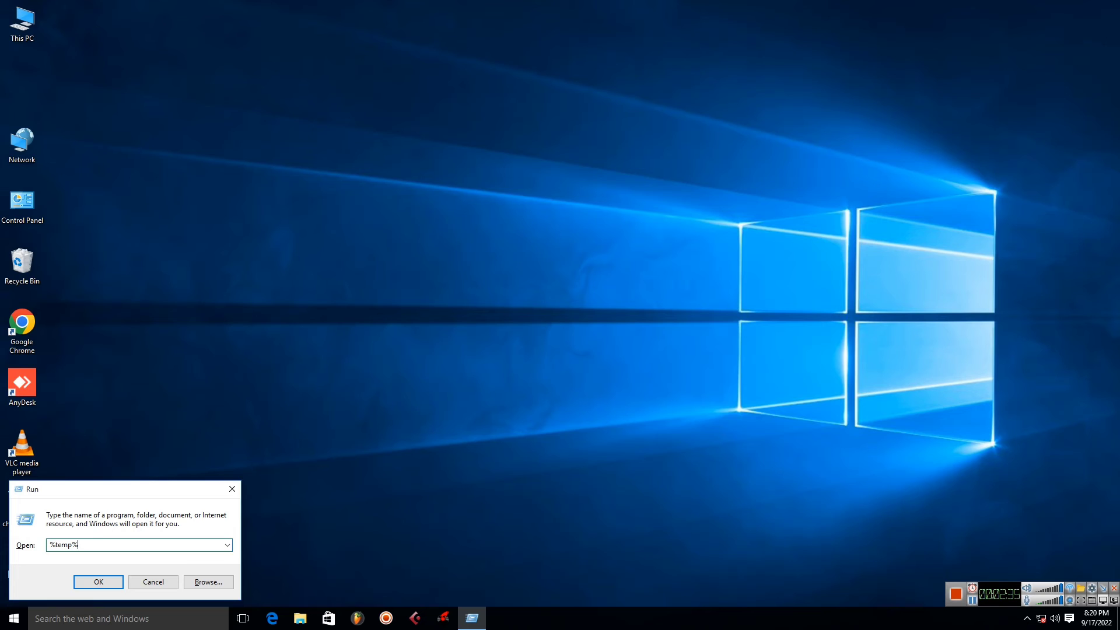
click(98, 582)
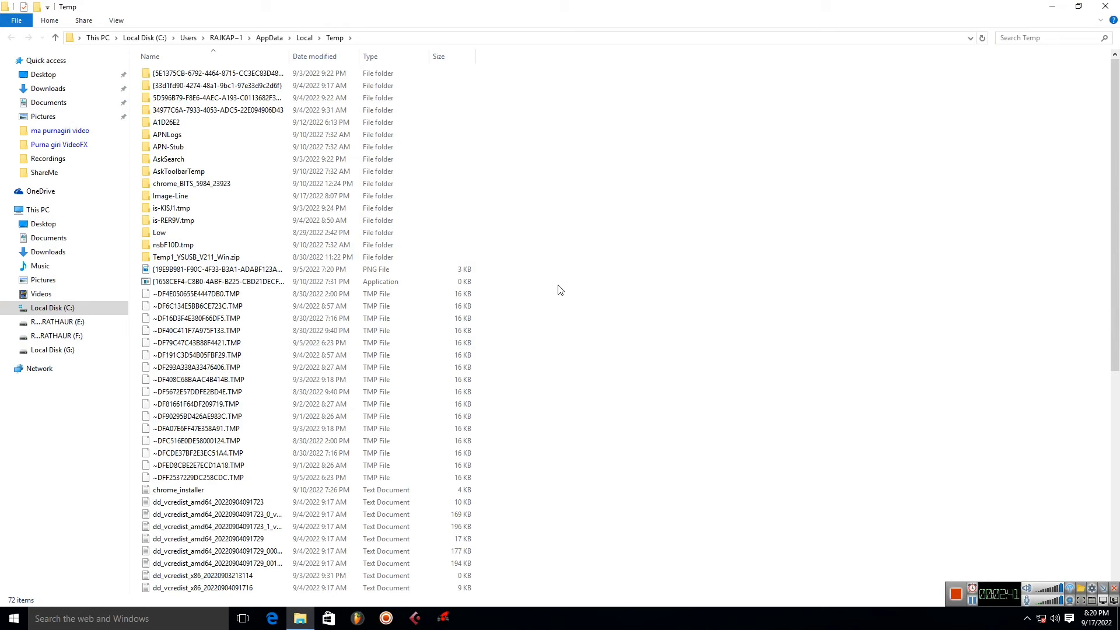
Delete all files and folders in the Temp folder and close its window.
key(ctrl+a)
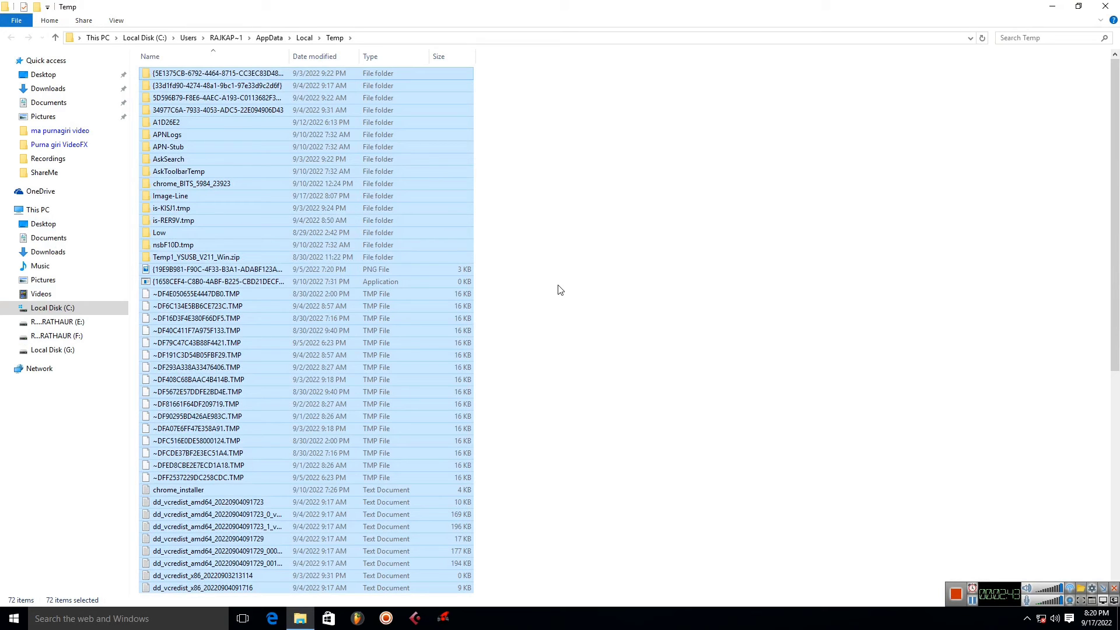
key(Delete)
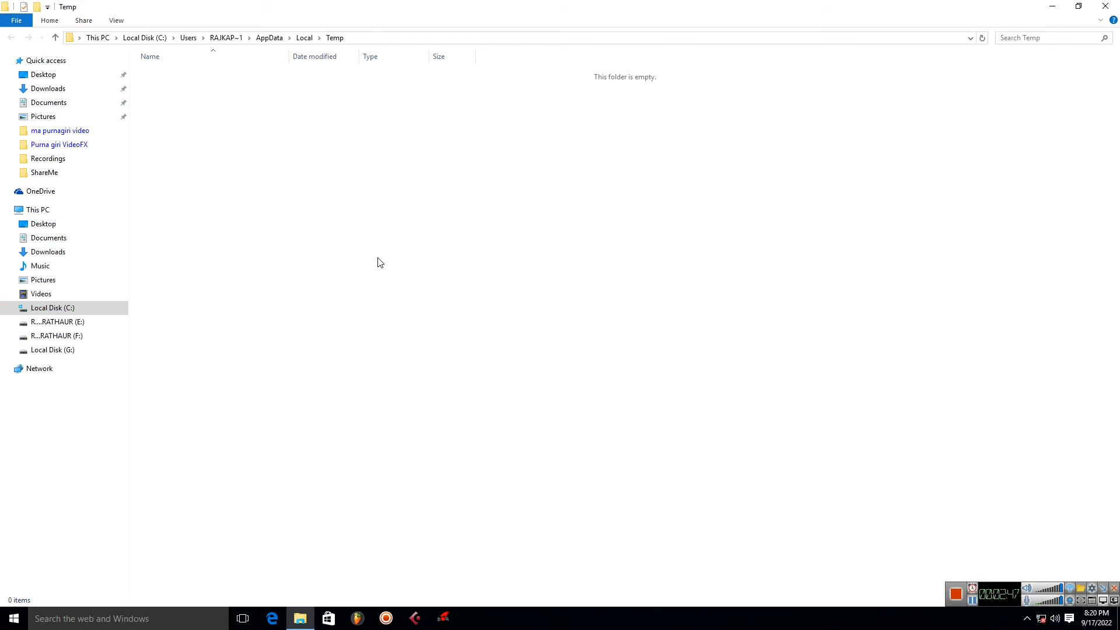
click(1105, 6)
Refresh the desktop twice.
right_click(124, 186)
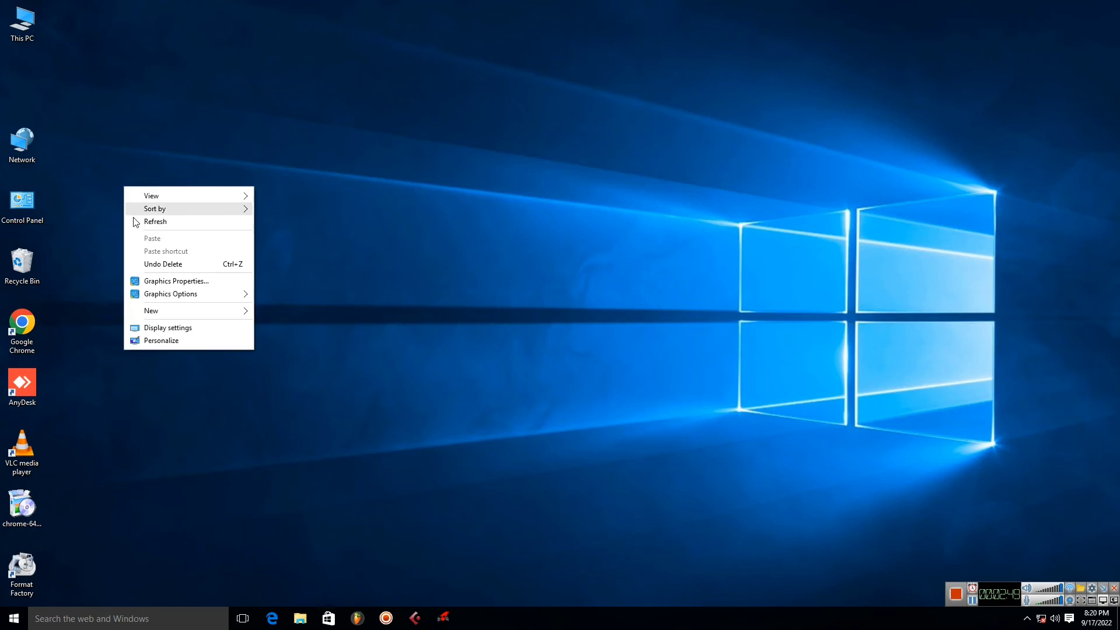
click(193, 222)
right_click(203, 179)
click(227, 214)
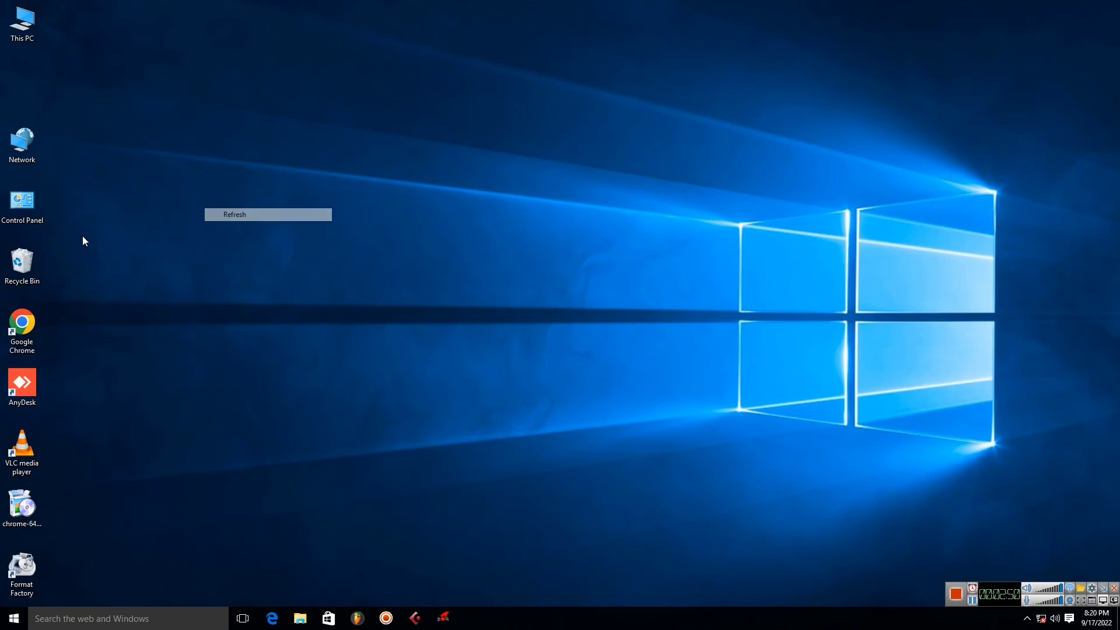
Empty the Recycle Bin and confirm permanent deletion of all its items.
right_click(22, 262)
click(102, 284)
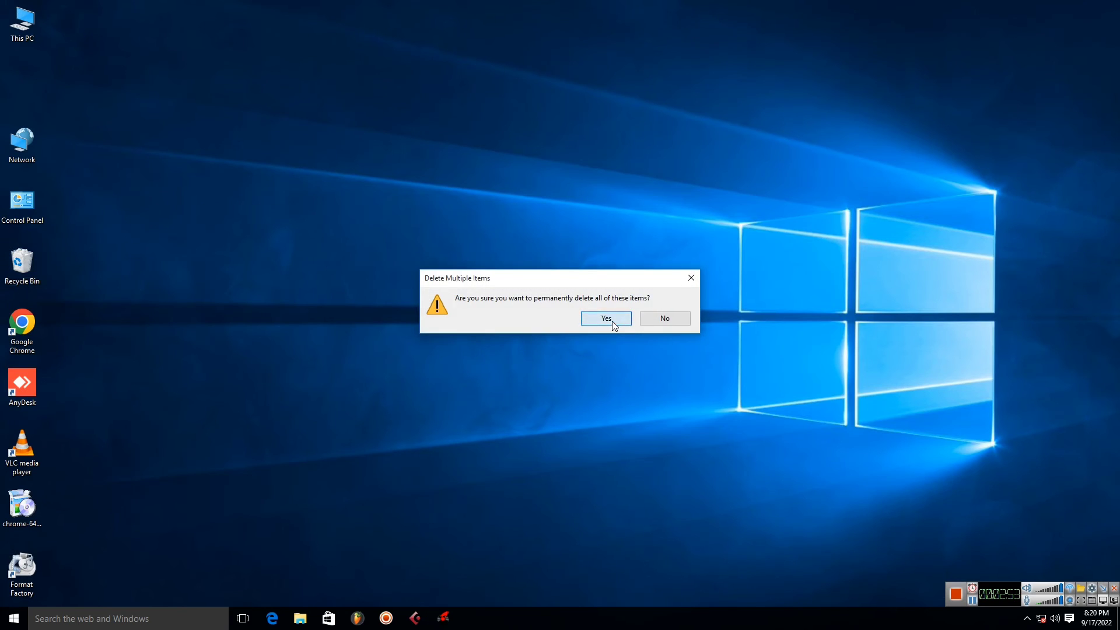
click(609, 319)
Refresh the desktop three times.
right_click(468, 256)
click(496, 291)
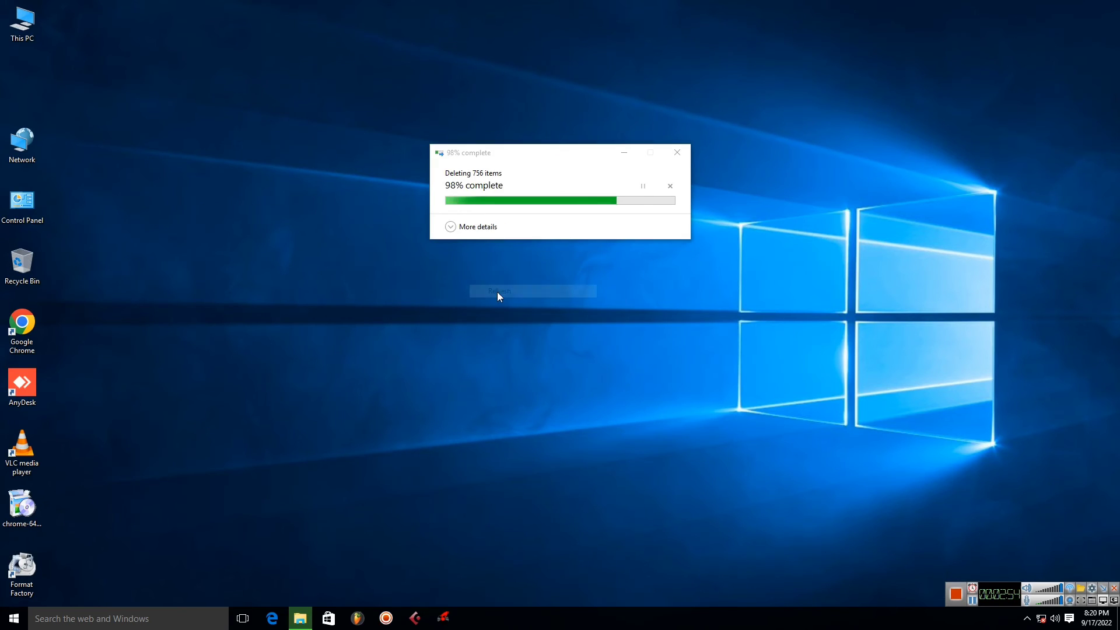
right_click(162, 166)
click(185, 202)
right_click(178, 184)
click(196, 216)
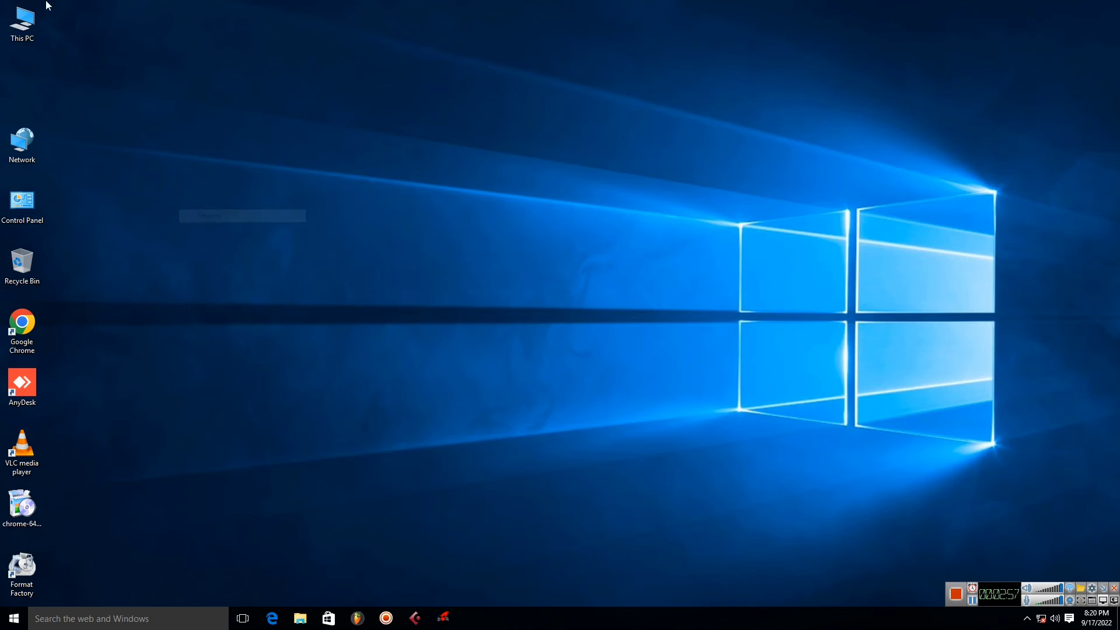
Open drive E: from This PC to check how fast it loads, and return to the desktop.
double_click(22, 37)
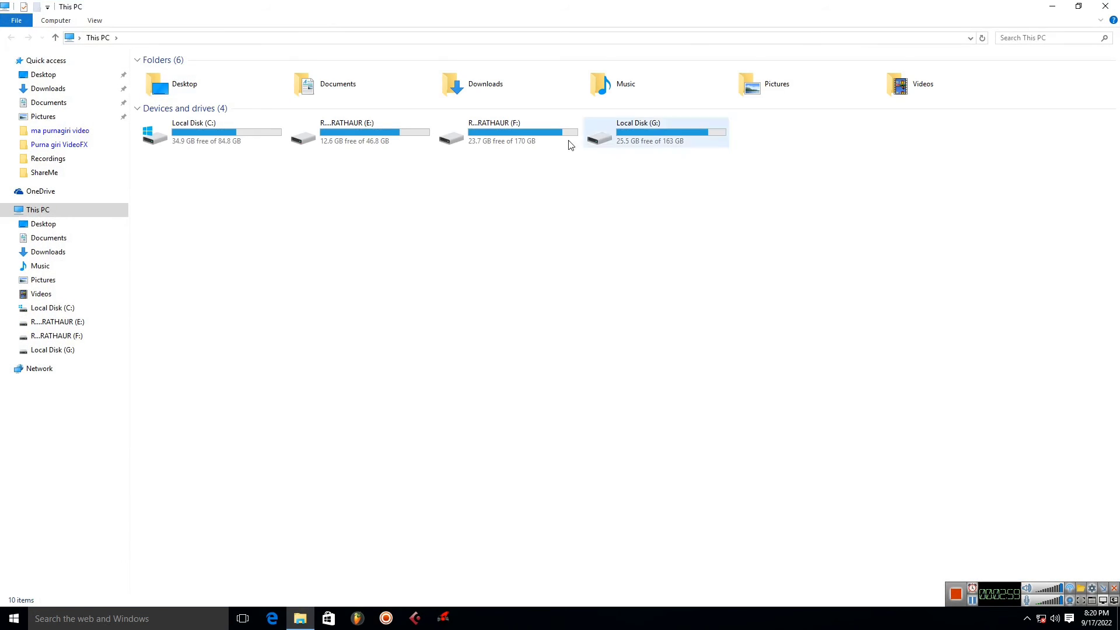
double_click(327, 147)
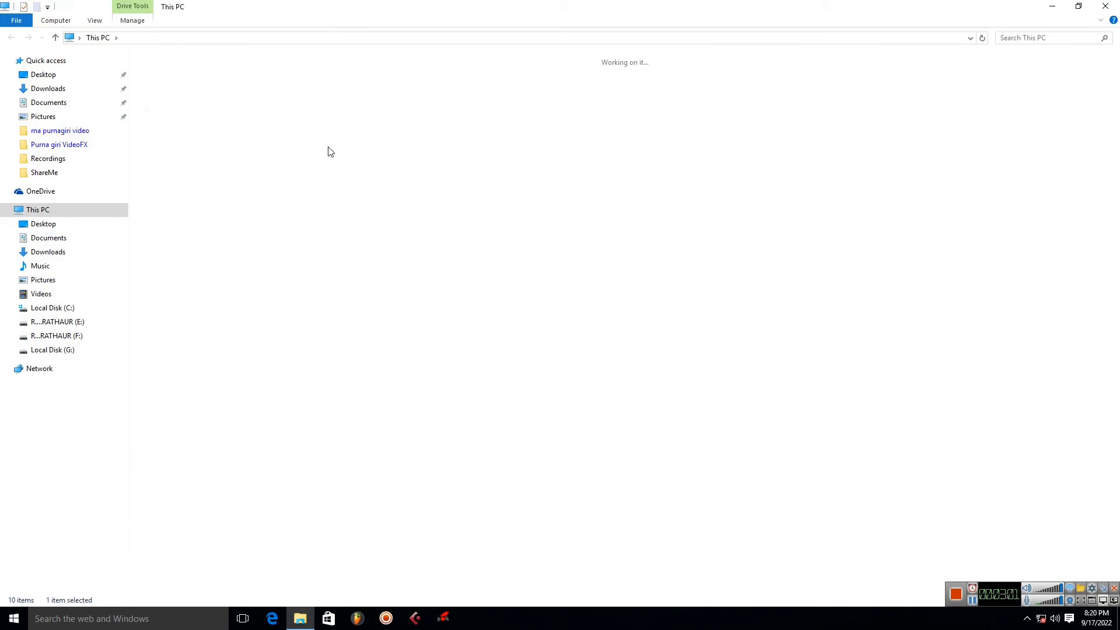
key(super+d)
Refresh the desktop three times.
right_click(190, 98)
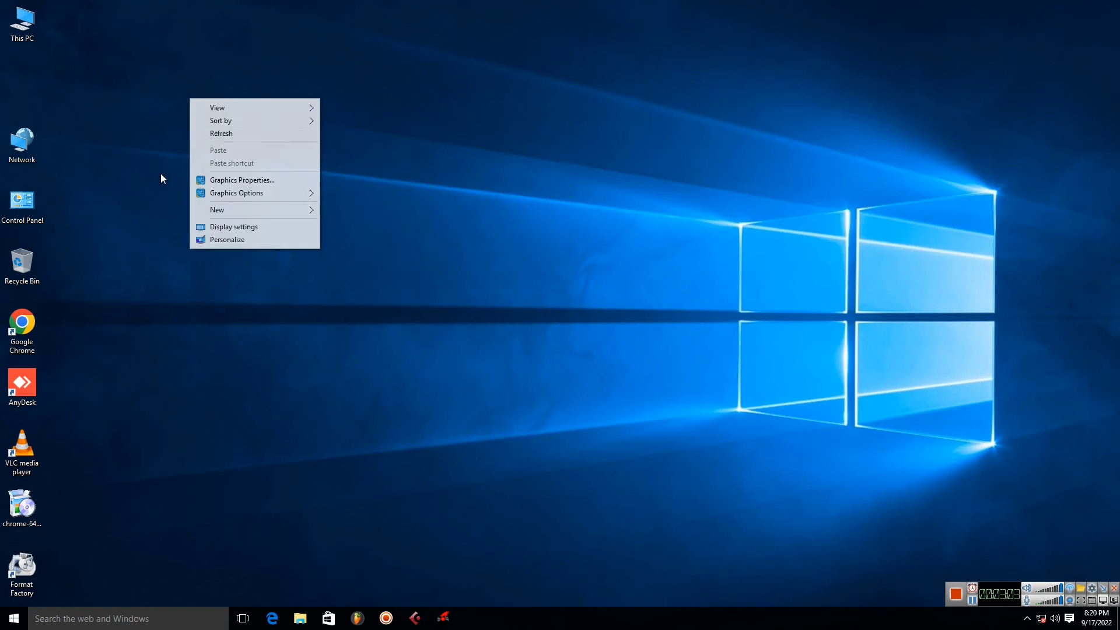
click(216, 133)
right_click(181, 125)
click(210, 161)
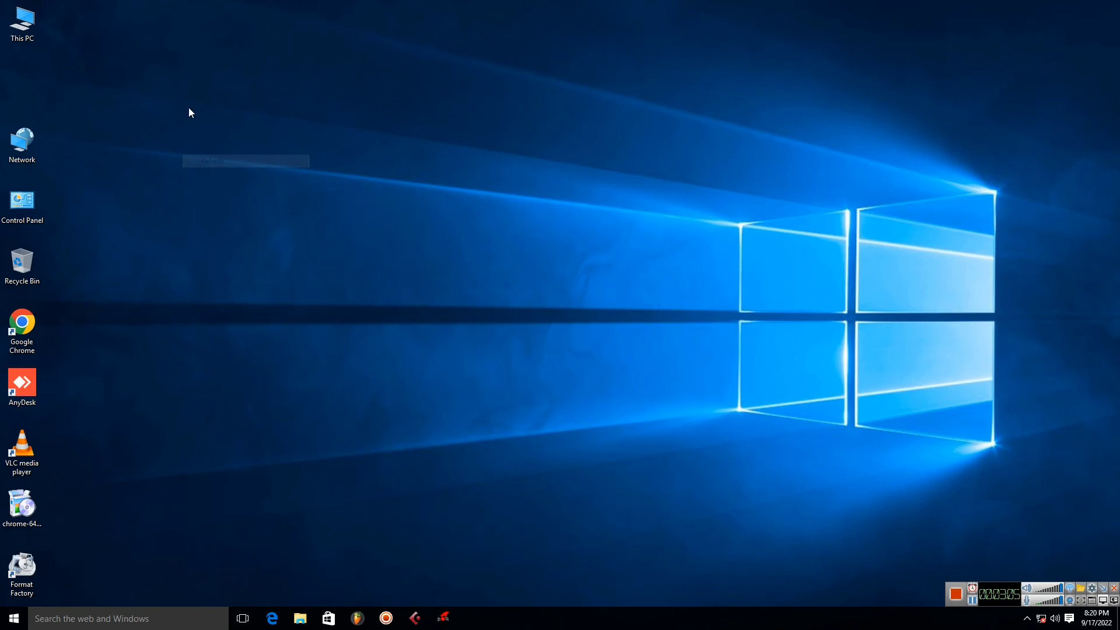
right_click(188, 108)
click(201, 142)
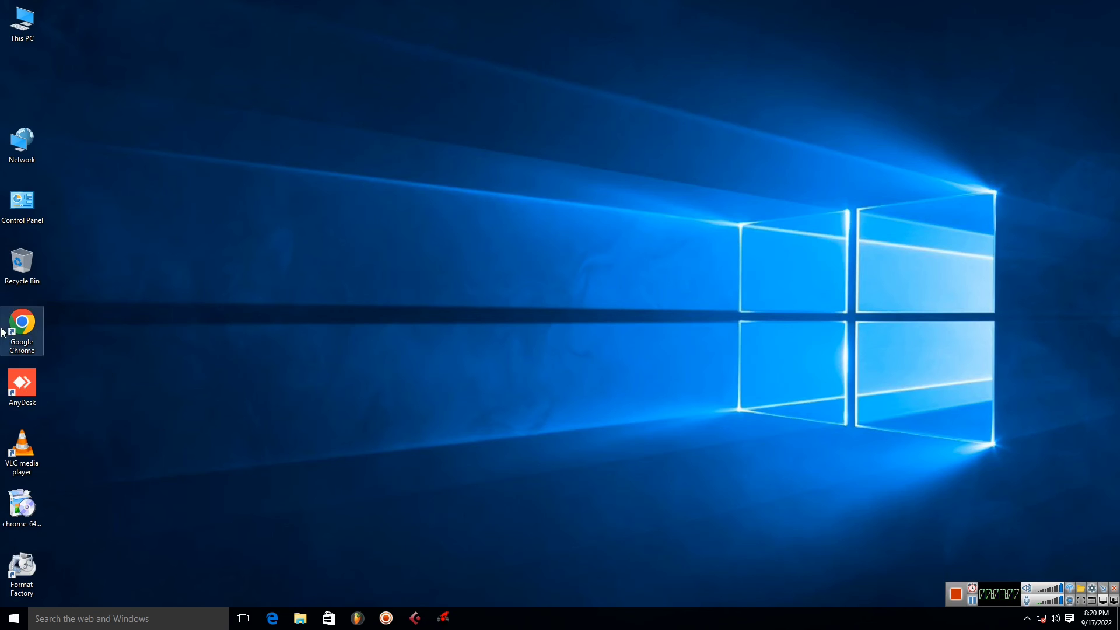
View the list of installed programs in a maximized Control Panel window and close it.
double_click(12, 222)
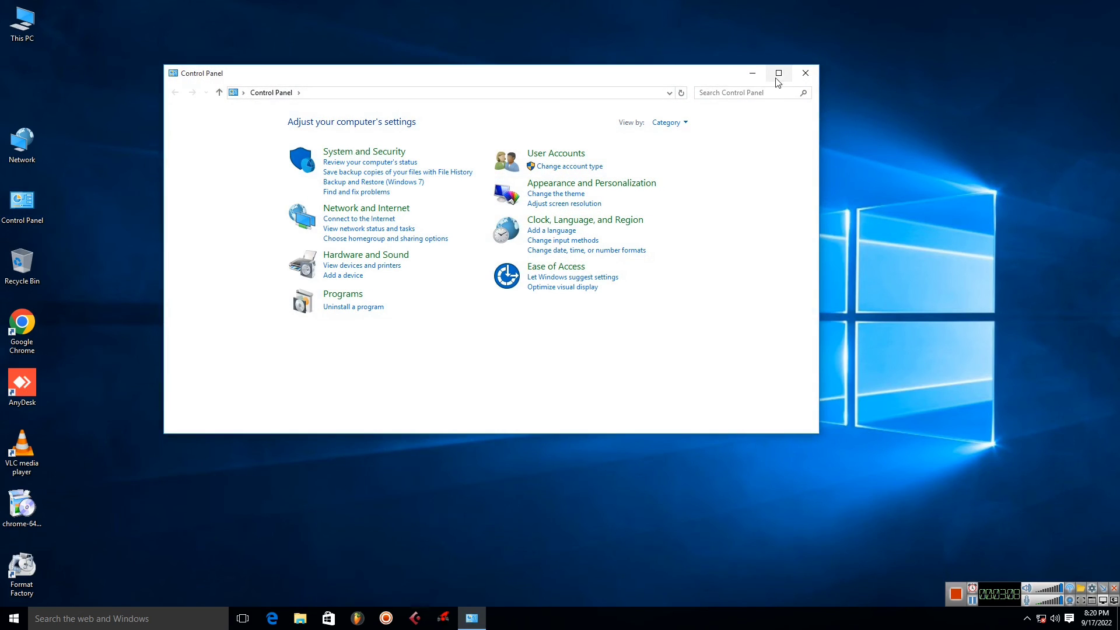
click(751, 74)
click(472, 618)
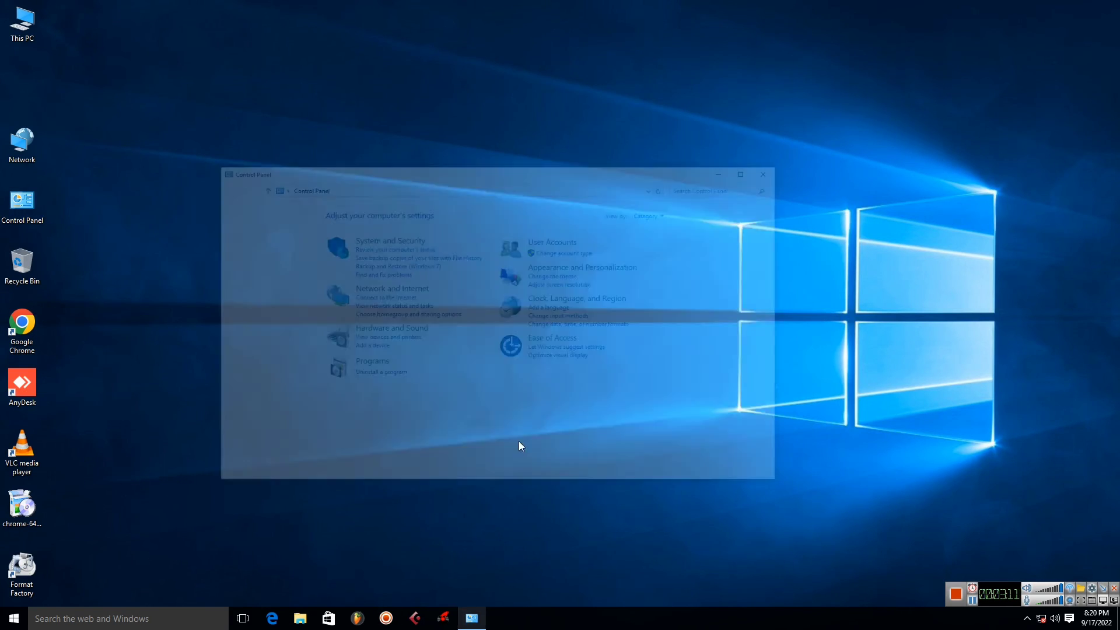
click(779, 73)
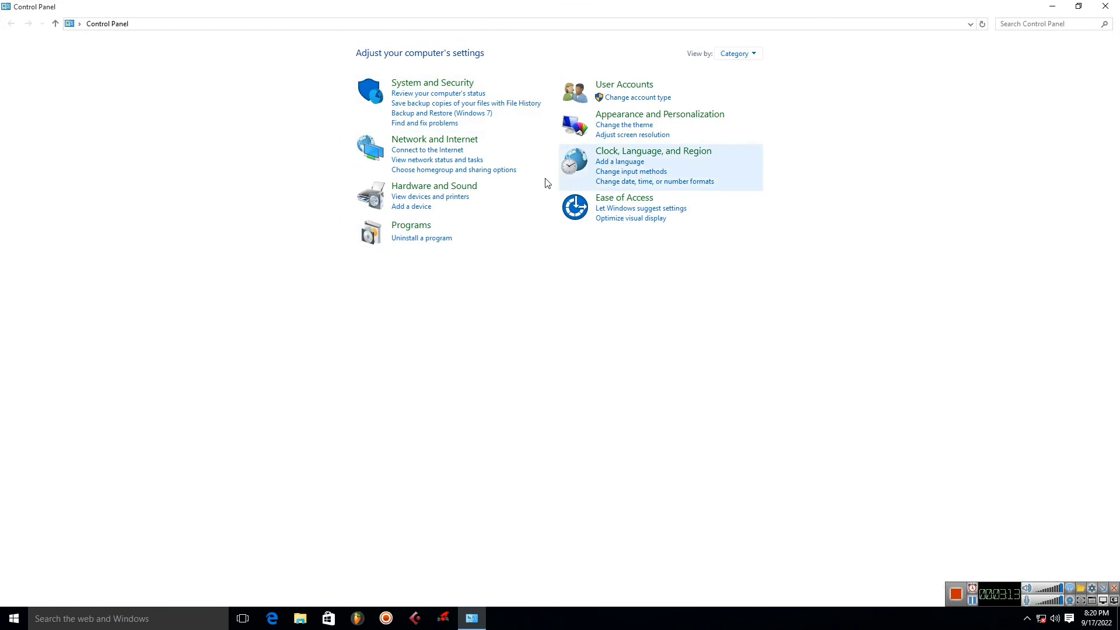
click(389, 227)
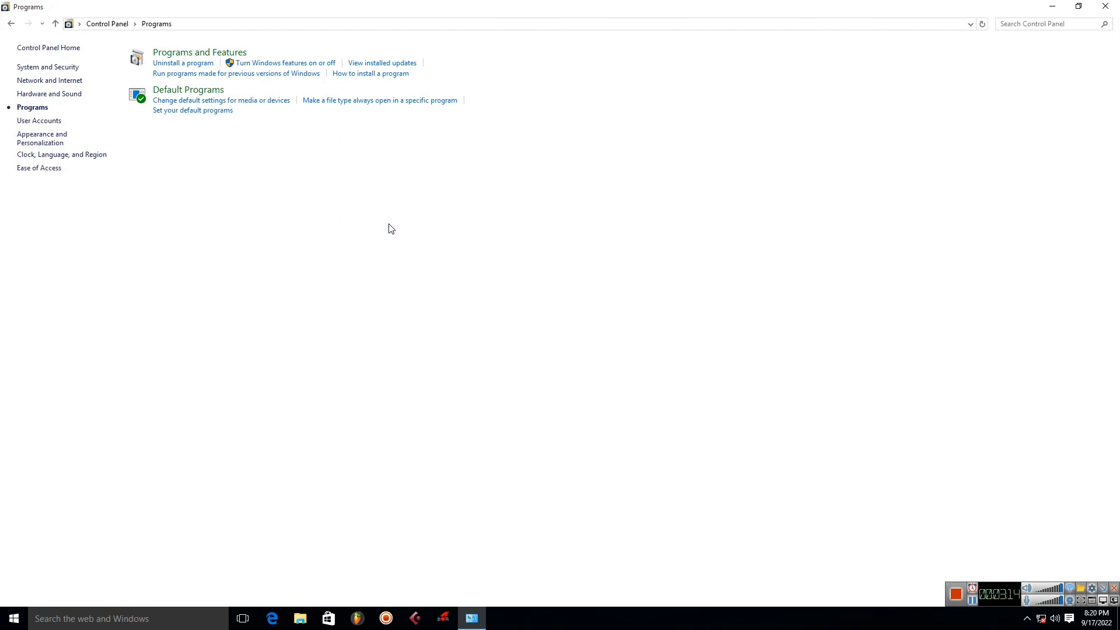
click(169, 63)
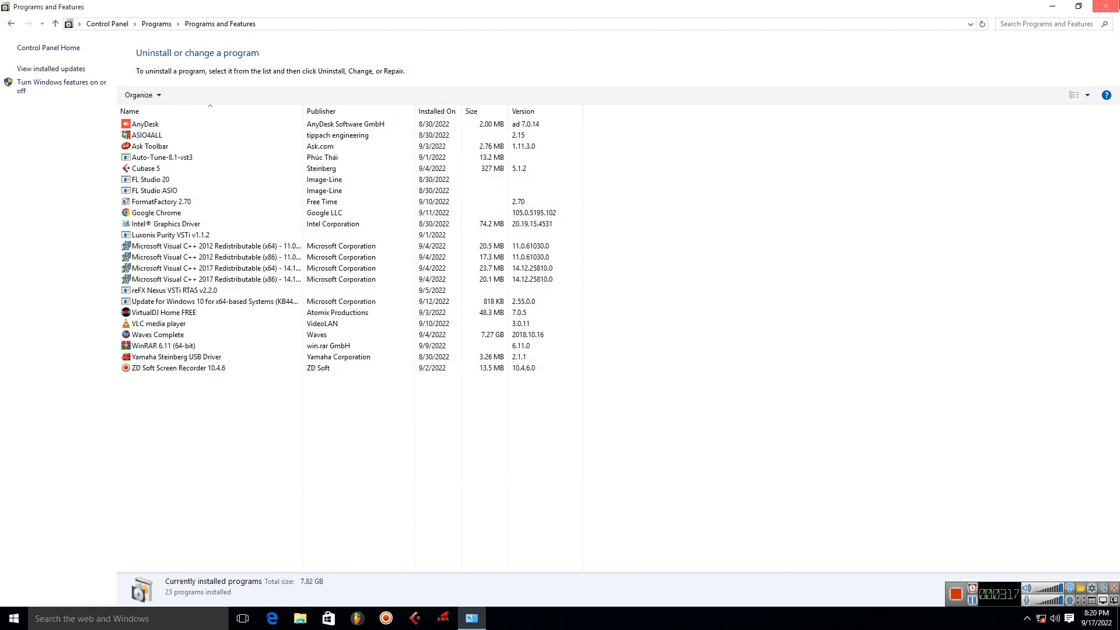
click(1105, 6)
Refresh the desktop twice.
right_click(132, 177)
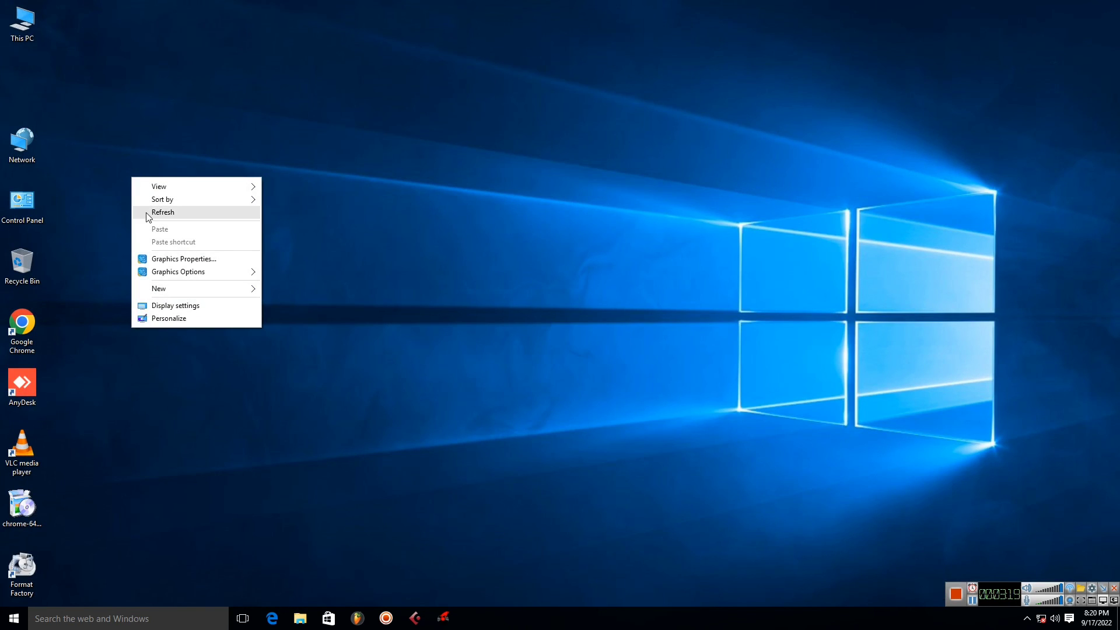
click(145, 212)
right_click(350, 73)
click(381, 109)
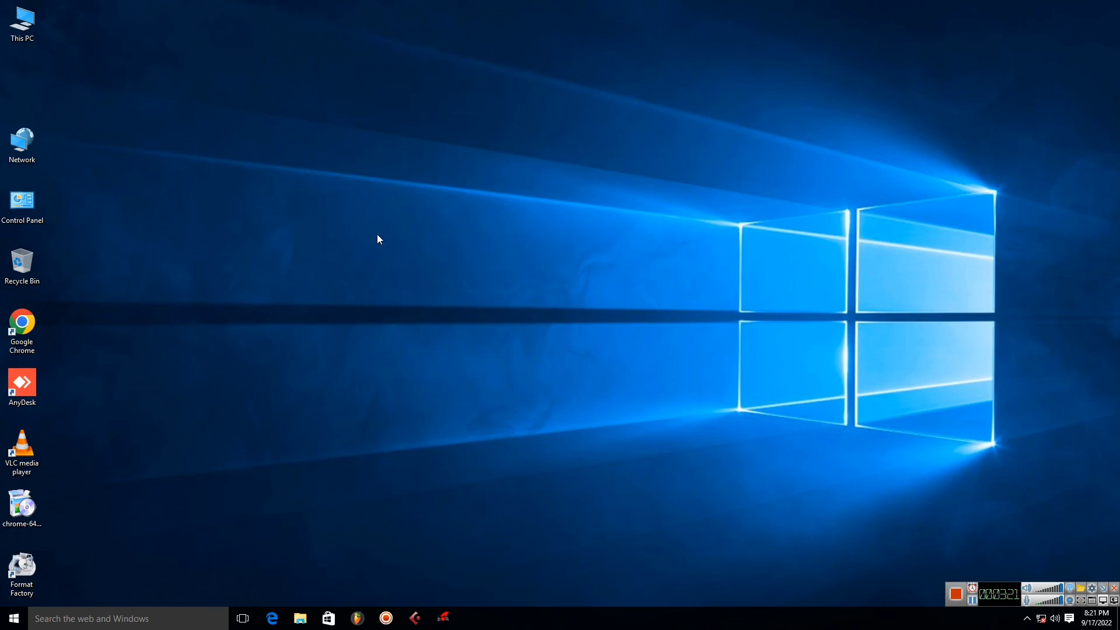